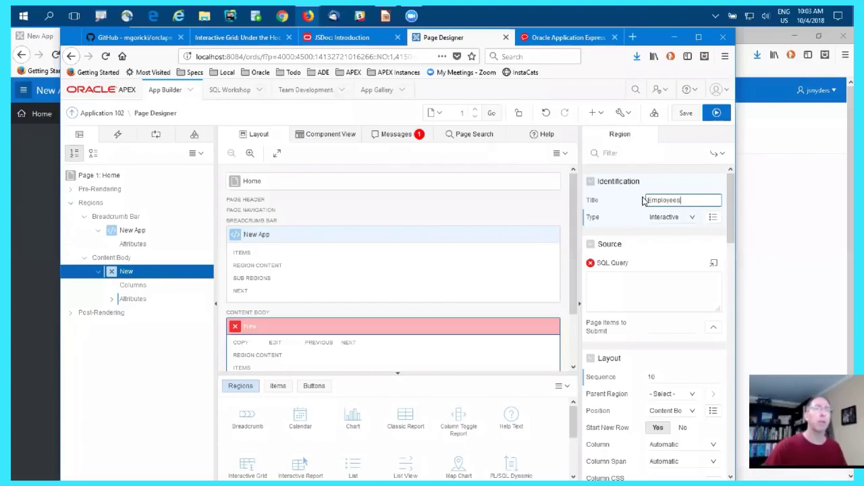
- Set the Employees region's SQL query to "select * from emp"
{"action": "left_click", "coordinate": [641, 292]}
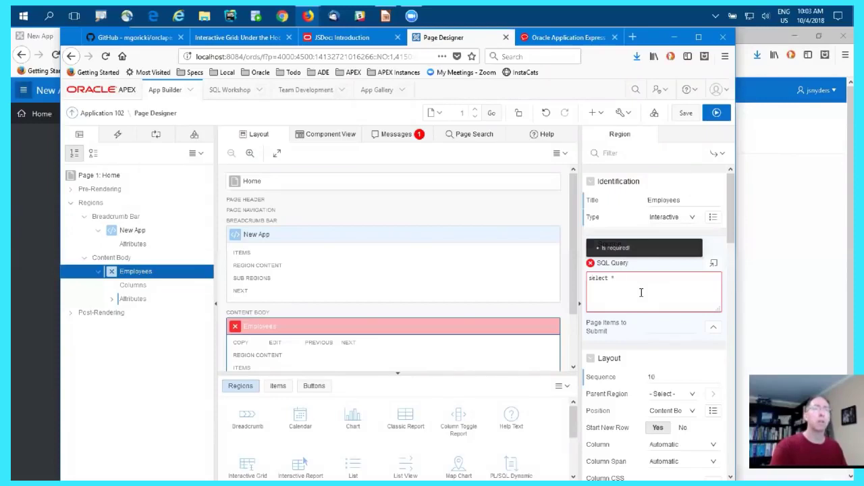
{"action": "left_click", "coordinate": [492, 318]}
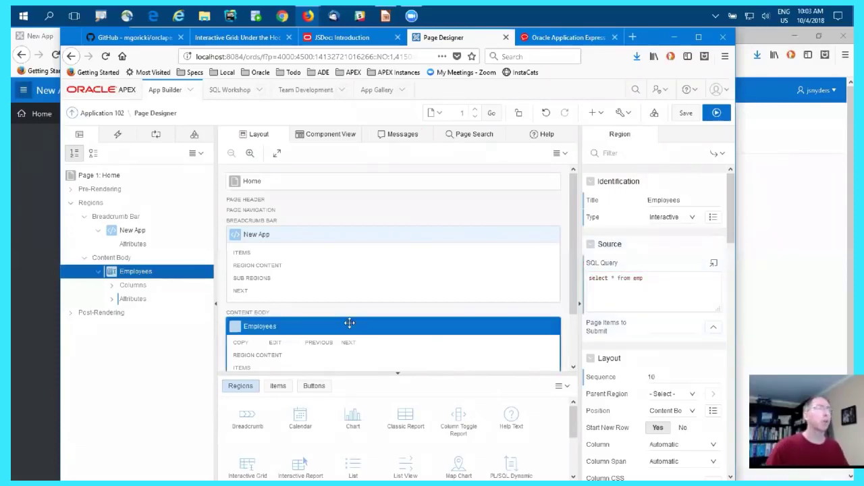
- Set the EMPNO column's type to Hidden and mark the column as the primary key
{"action": "left_click", "coordinate": [112, 284]}
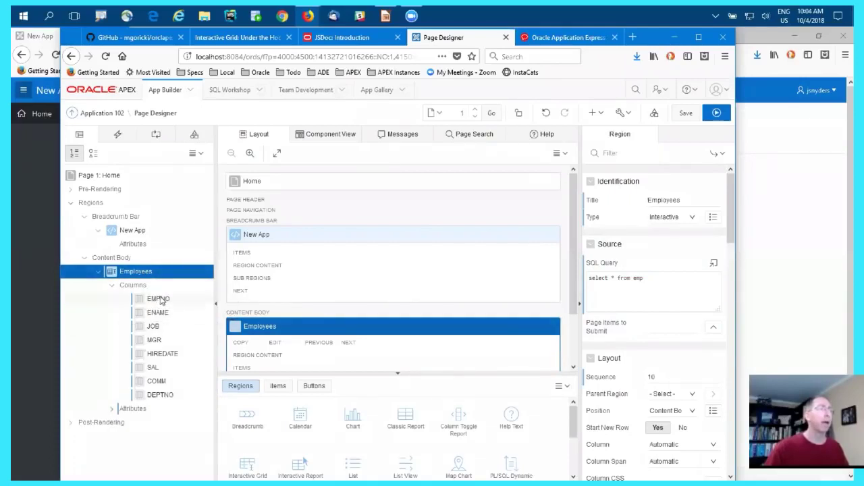
{"action": "left_click", "coordinate": [157, 299]}
{"action": "scroll", "coordinate": [651, 331], "scroll_direction": "down", "scroll_amount": 4}
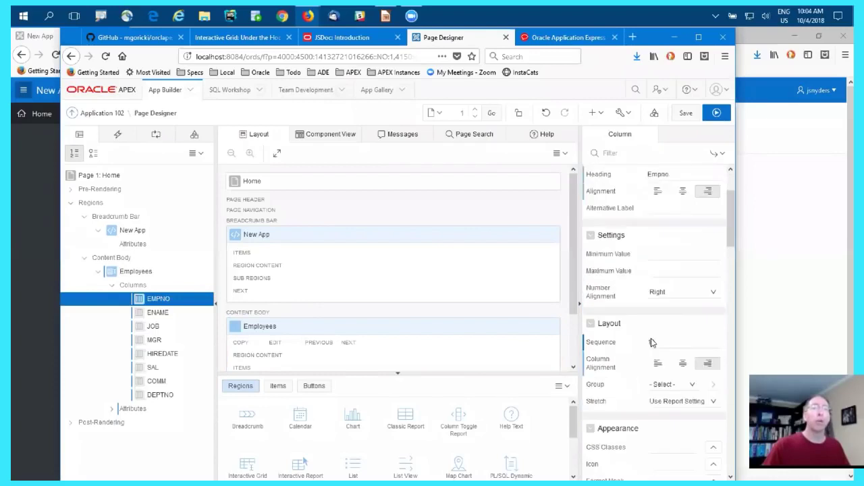
{"action": "scroll", "coordinate": [655, 266], "scroll_direction": "up", "scroll_amount": 5}
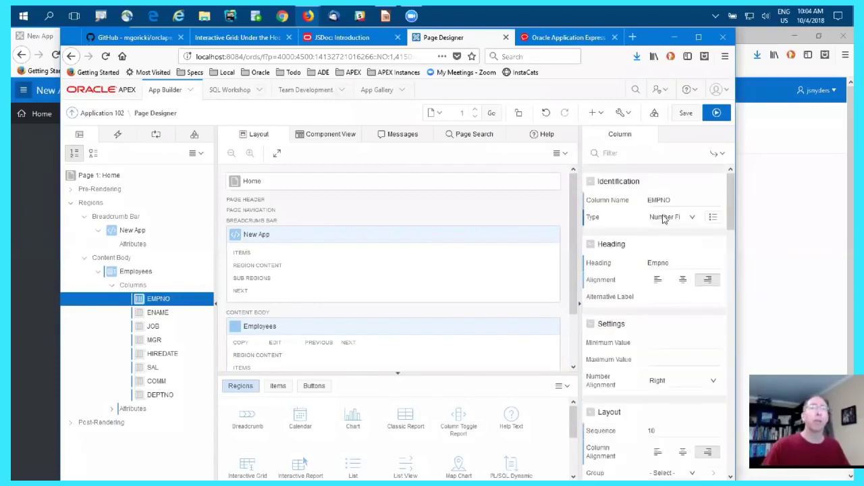
{"action": "left_click", "coordinate": [664, 217]}
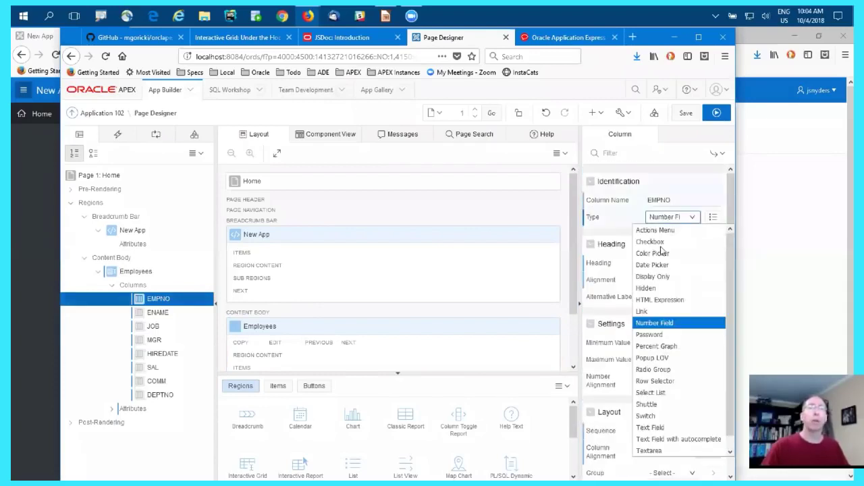
{"action": "left_click", "coordinate": [660, 291]}
{"action": "scroll", "coordinate": [661, 348], "scroll_direction": "down", "scroll_amount": 6}
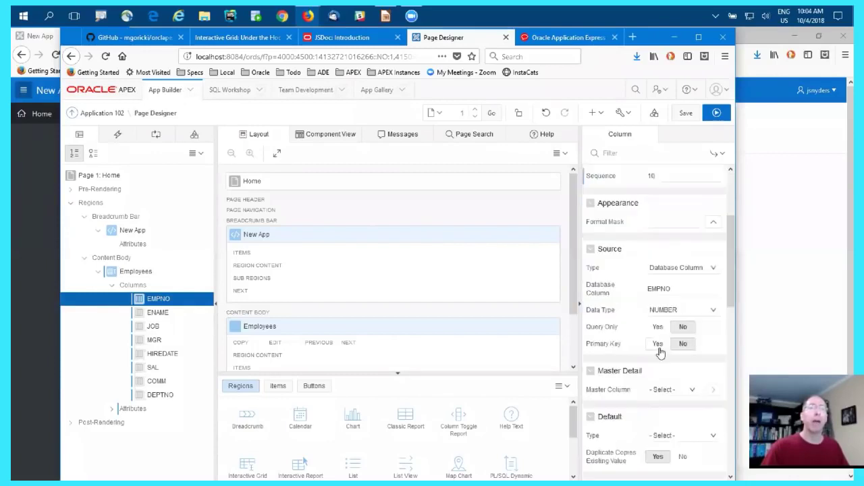
{"action": "scroll", "coordinate": [660, 351], "scroll_direction": "up", "scroll_amount": 6}
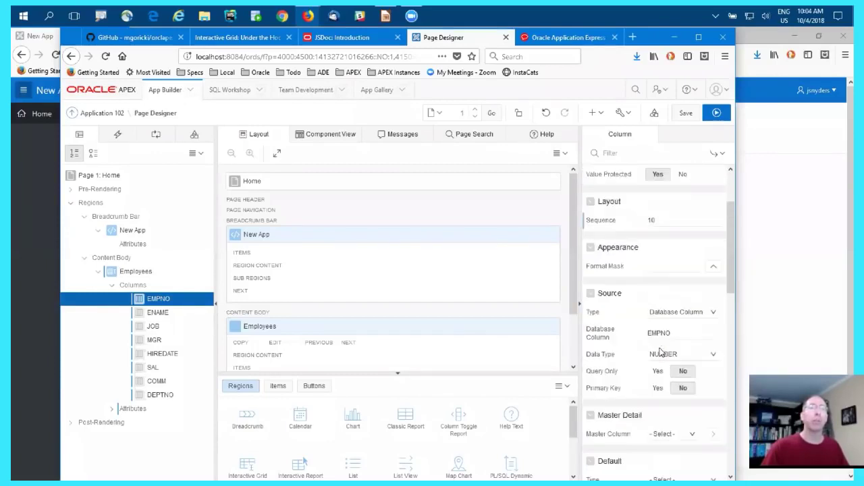
{"action": "left_click", "coordinate": [656, 390]}
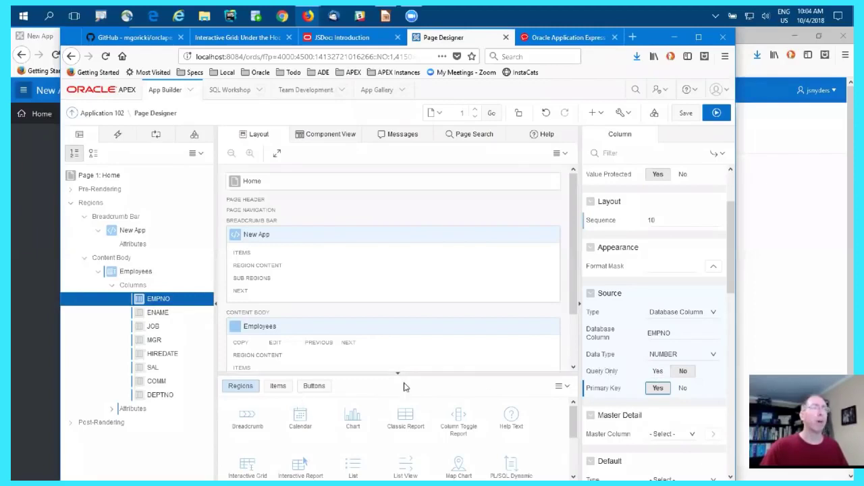
- Enable editing in the Employees grid attributes, then save and run the page
{"action": "left_click", "coordinate": [133, 409]}
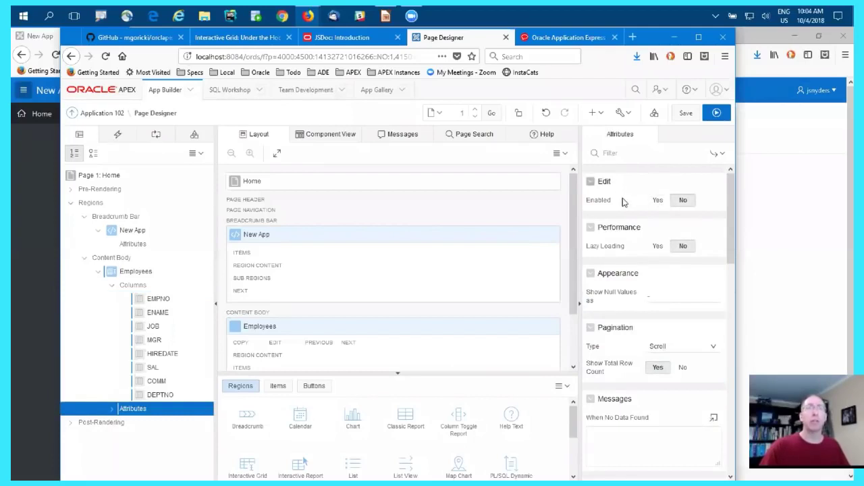
{"action": "left_click", "coordinate": [654, 200]}
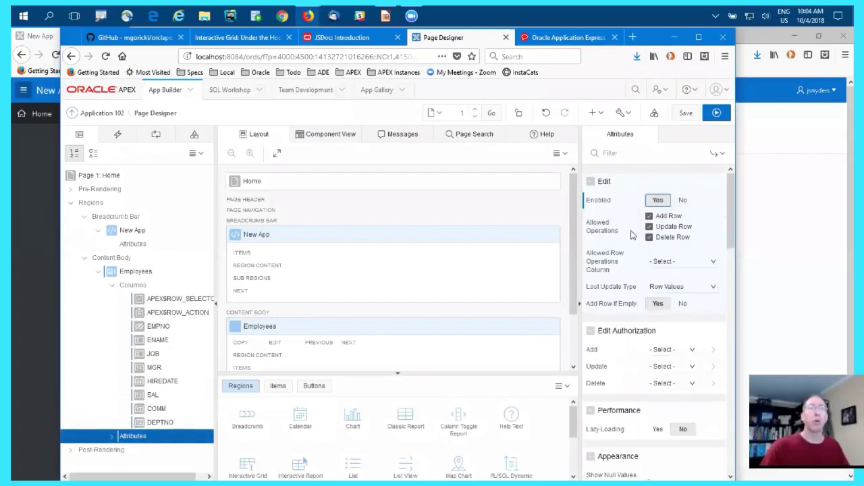
{"action": "left_click", "coordinate": [714, 114]}
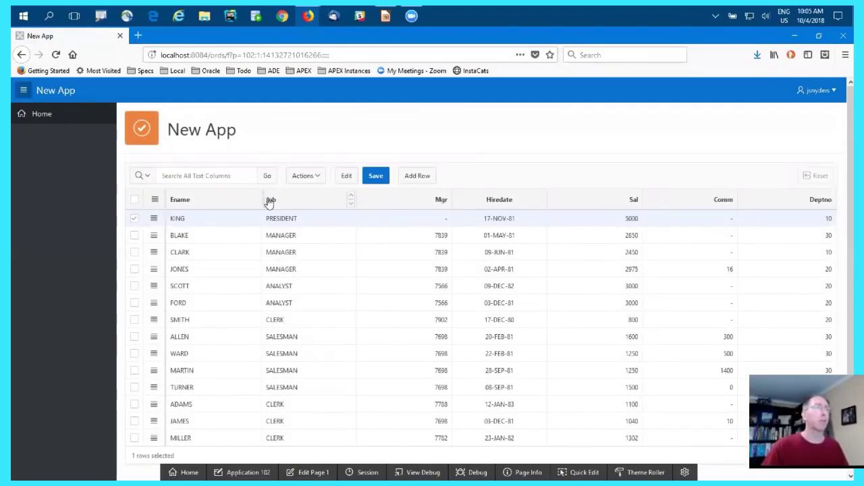
- Adjust the widths of the employee grid's columns from Ename through Deptno
{"action": "left_click_drag", "start_coordinate": [263, 201], "coordinate": [221, 201]}
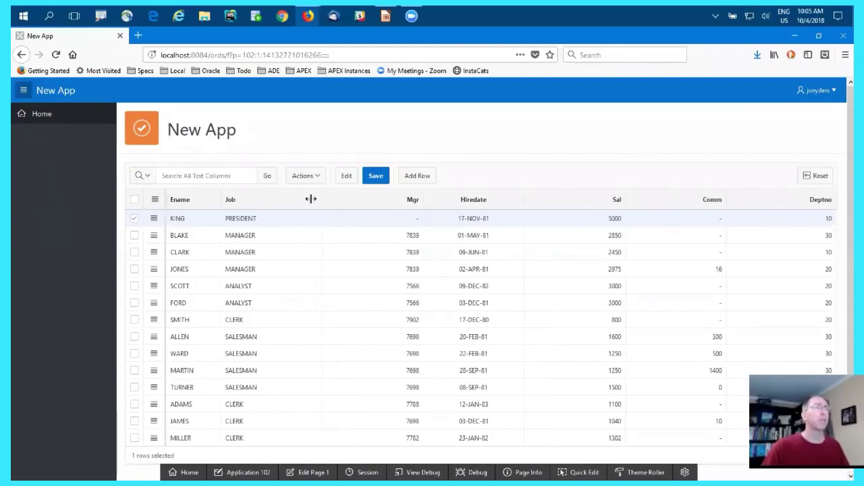
{"action": "left_click_drag", "start_coordinate": [320, 200], "coordinate": [279, 196]}
{"action": "left_click_drag", "start_coordinate": [386, 196], "coordinate": [330, 199]}
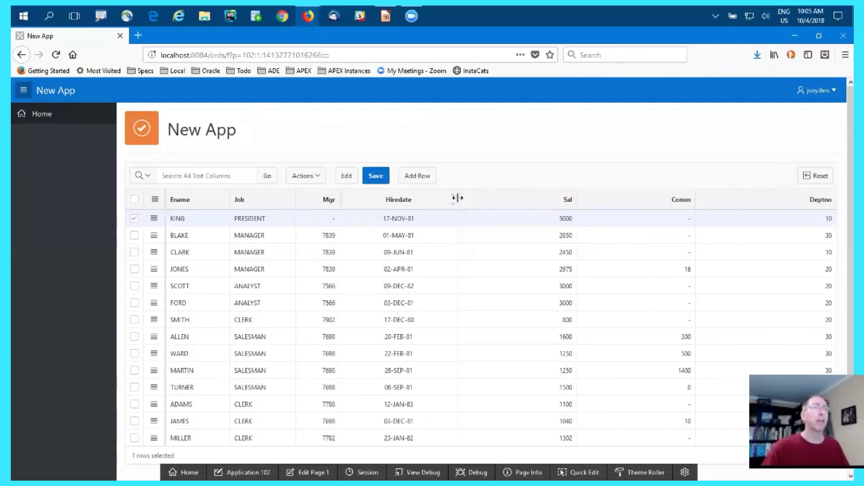
{"action": "left_click_drag", "start_coordinate": [436, 198], "coordinate": [411, 196]}
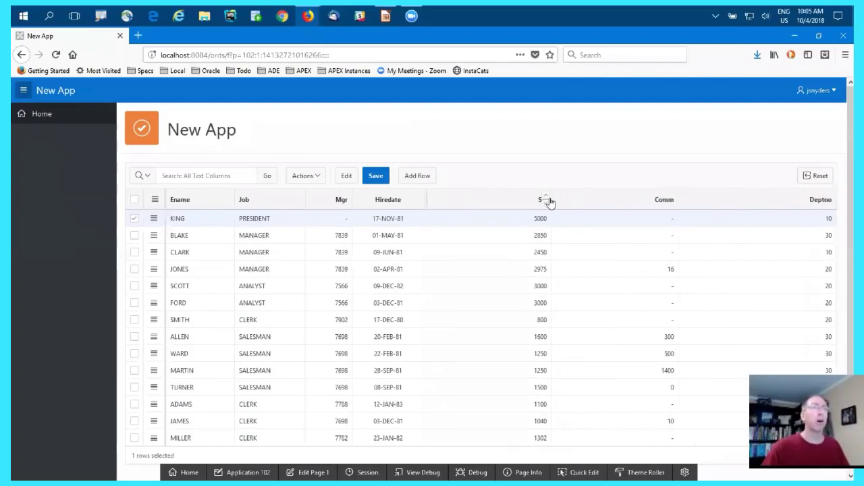
{"action": "left_click_drag", "start_coordinate": [554, 198], "coordinate": [479, 199]}
{"action": "left_click_drag", "start_coordinate": [642, 196], "coordinate": [574, 197]}
{"action": "left_click_drag", "start_coordinate": [837, 199], "coordinate": [688, 198]}
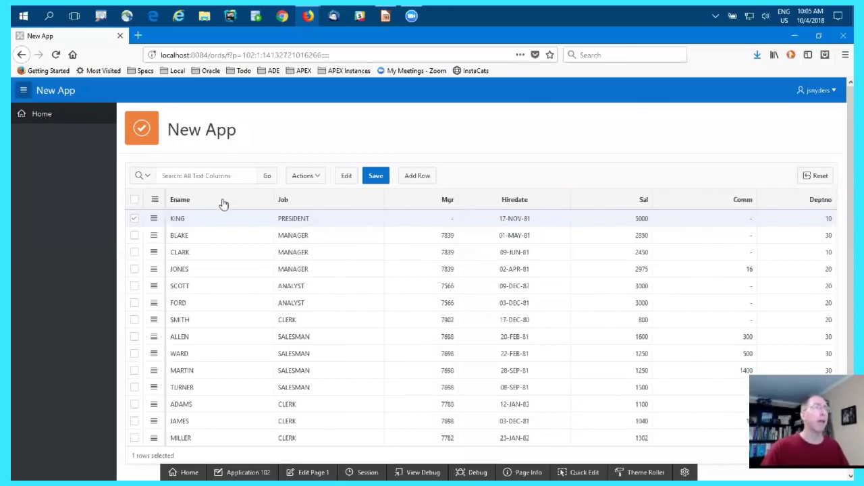
- Sort the grid by Ename in ascending order and save the report settings
{"action": "left_click", "coordinate": [266, 199]}
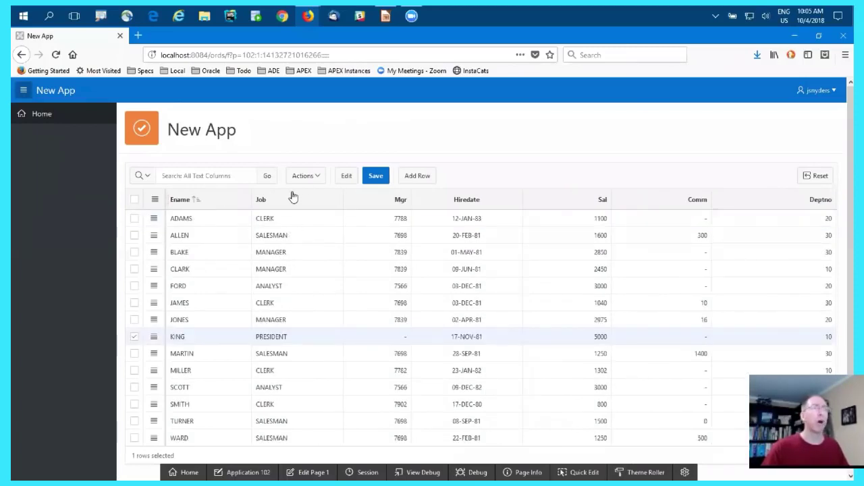
{"action": "left_click", "coordinate": [309, 179]}
{"action": "mouse_move", "coordinate": [312, 308]}
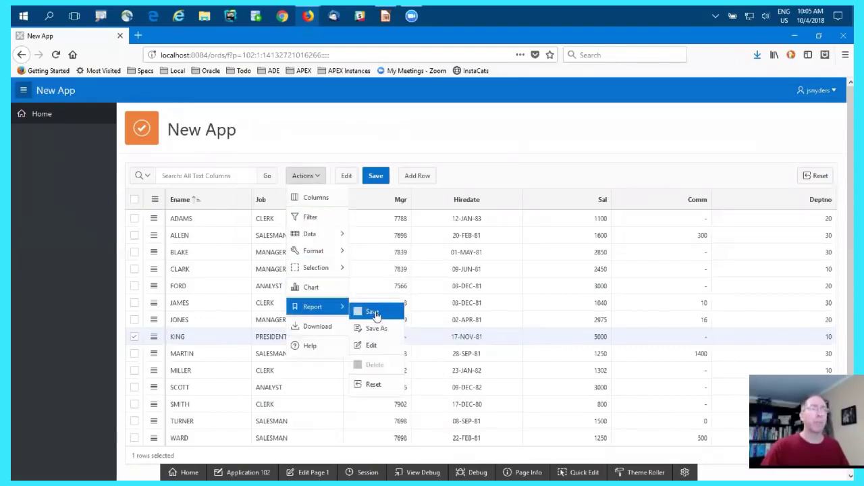
{"action": "left_click", "coordinate": [373, 312]}
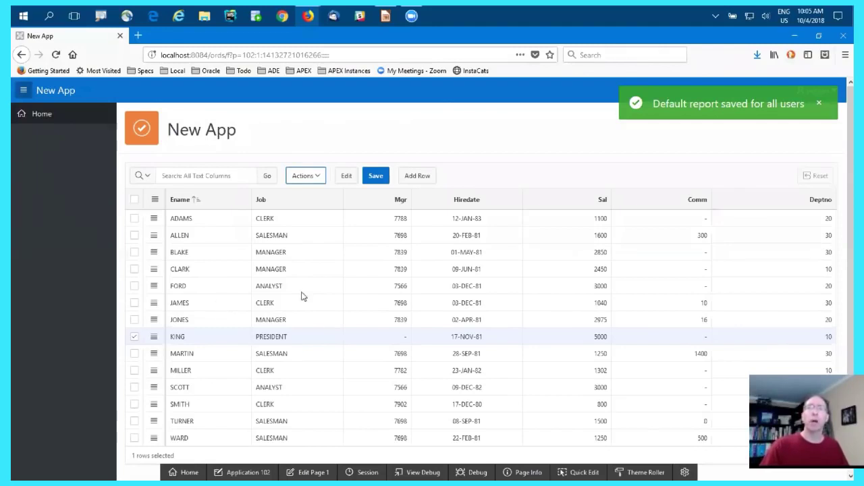
- Narrow the Ename column slightly and move the Sal column between Comm and Deptno
{"action": "left_click_drag", "start_coordinate": [252, 202], "coordinate": [236, 201]}
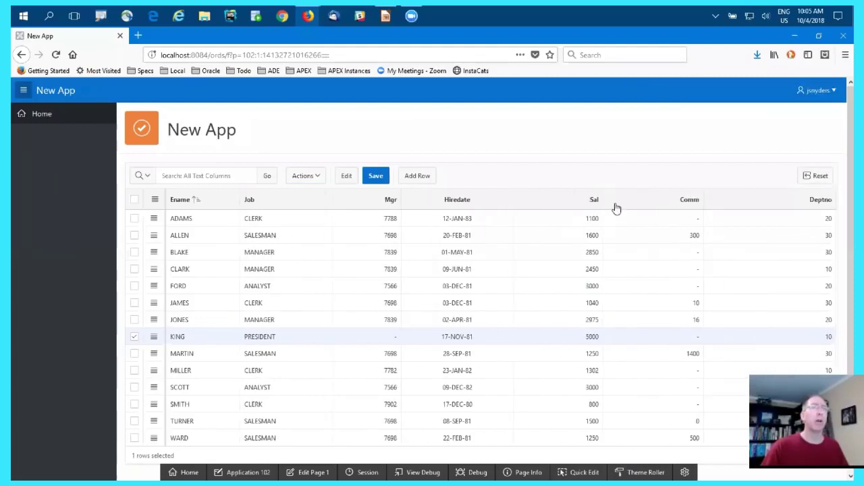
{"action": "left_click_drag", "start_coordinate": [574, 201], "coordinate": [685, 223]}
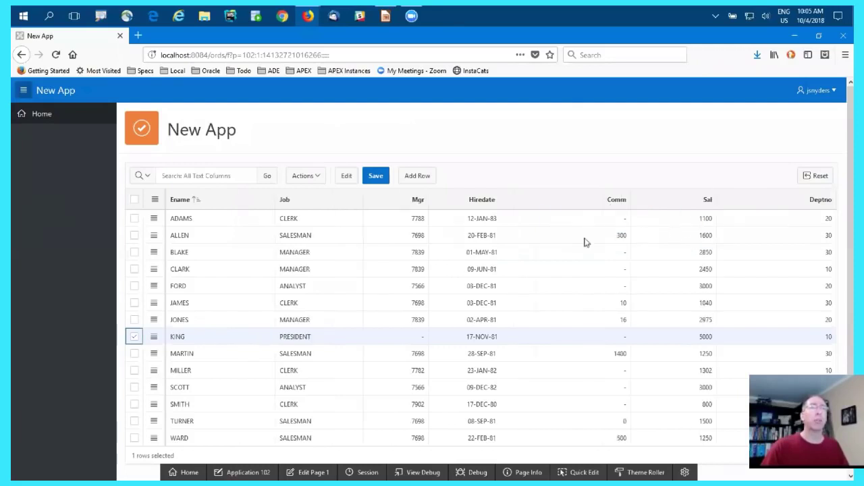
- Try single and multiple row selection in the grid, ending with only the fourth row selected
{"action": "left_click", "coordinate": [227, 287]}
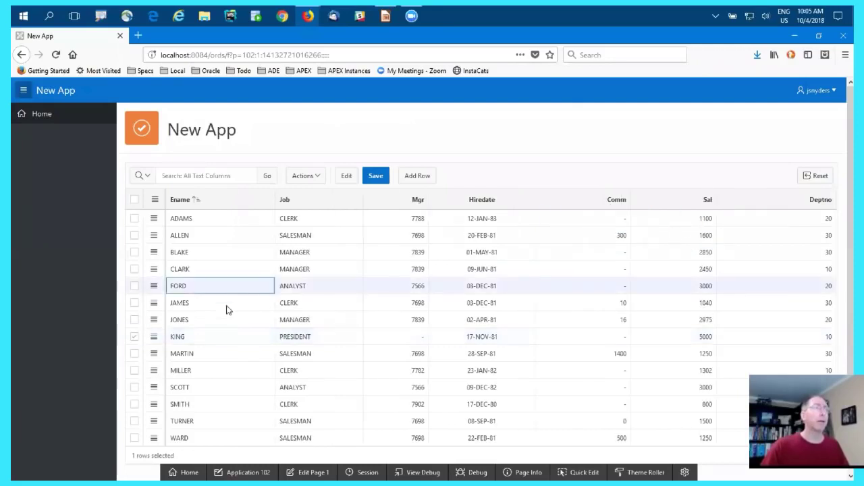
{"action": "left_click", "coordinate": [137, 305]}
{"action": "left_click", "coordinate": [136, 320]}
{"action": "left_click", "coordinate": [252, 309]}
{"action": "left_click", "coordinate": [251, 273]}
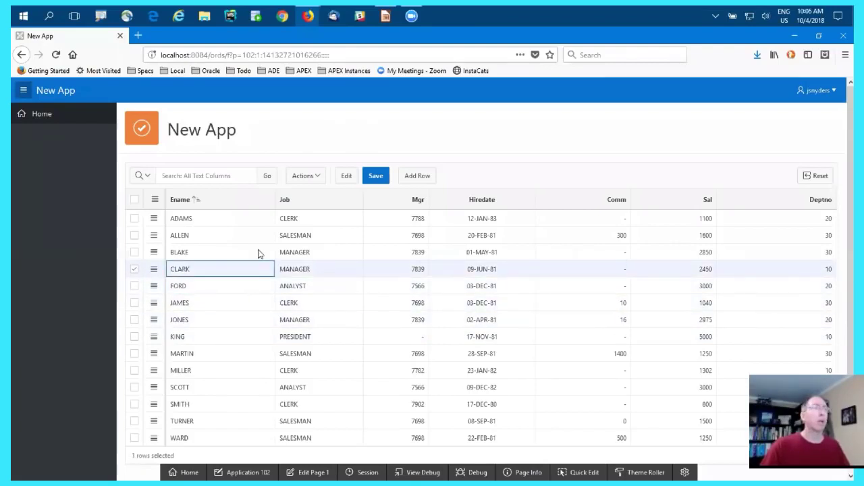
- Freeze the Job column, then reopen and close its header options
{"action": "left_click", "coordinate": [320, 204]}
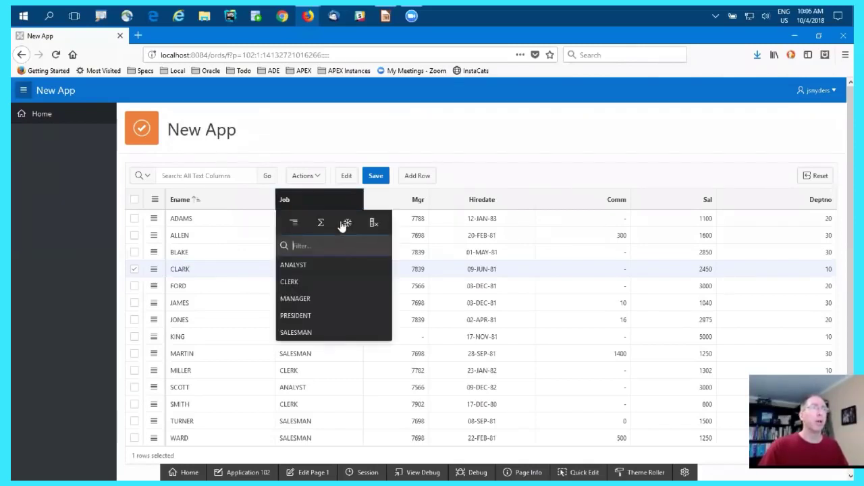
{"action": "left_click", "coordinate": [341, 221]}
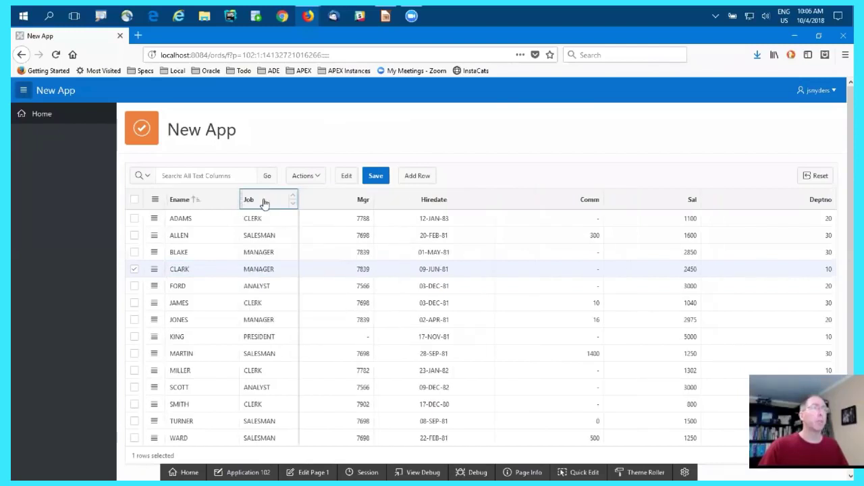
{"action": "left_click", "coordinate": [263, 199]}
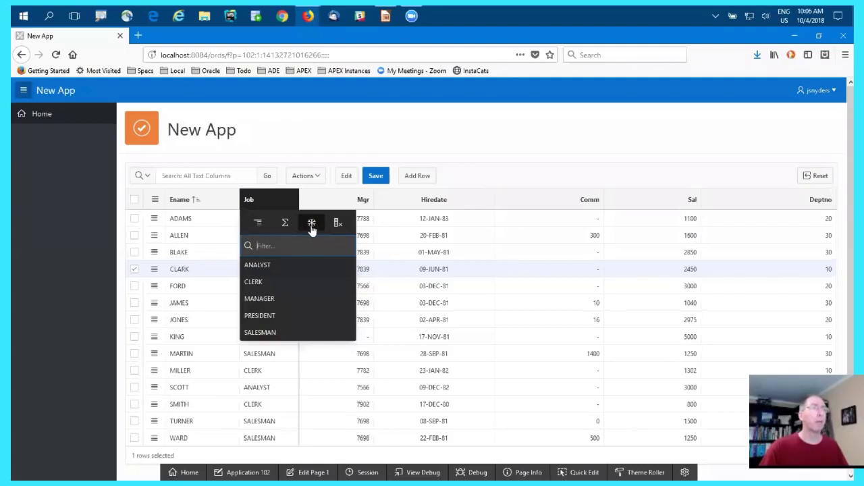
{"action": "left_click", "coordinate": [265, 203]}
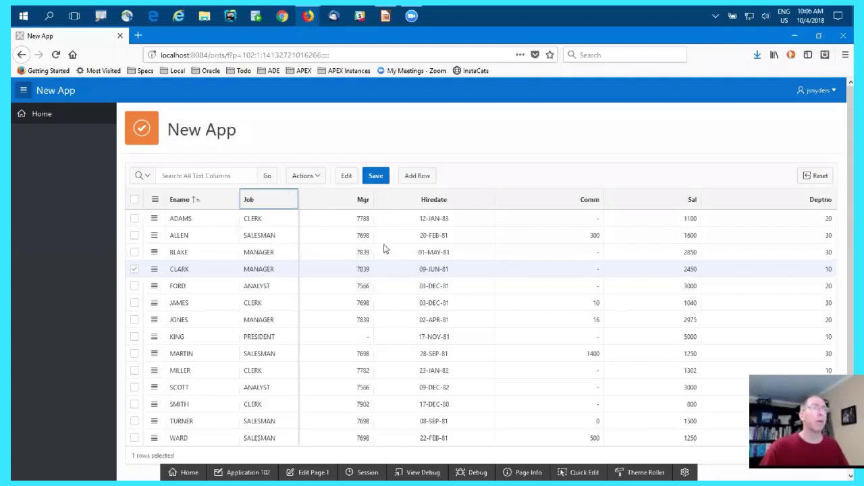
- Widen the Mgr and Sal columns beyond the grid's visible width and check how the grid scrolls
{"action": "left_click_drag", "start_coordinate": [371, 199], "coordinate": [577, 200]}
{"action": "left_click_drag", "start_coordinate": [756, 196], "coordinate": [802, 195]}
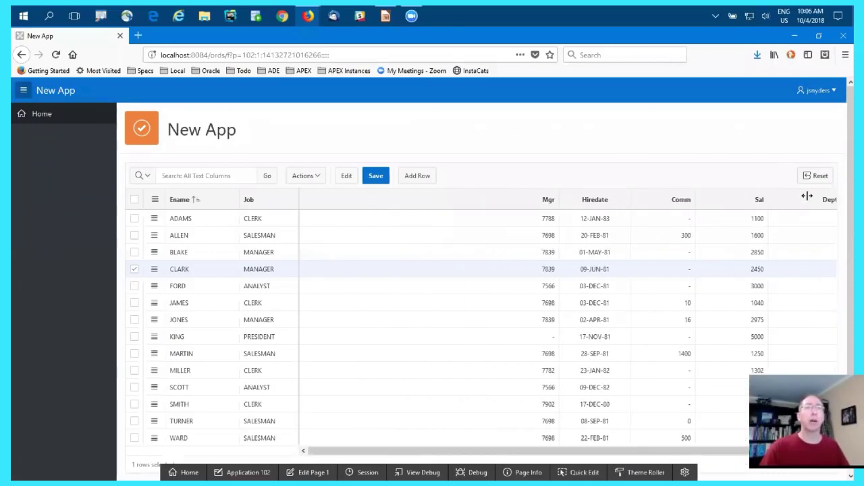
{"action": "left_click_drag", "start_coordinate": [598, 451], "coordinate": [515, 453]}
{"action": "scroll", "coordinate": [219, 320], "scroll_direction": "down", "scroll_amount": 3}
{"action": "scroll", "coordinate": [232, 309], "scroll_direction": "up", "scroll_amount": 3}
{"action": "scroll", "coordinate": [232, 310], "scroll_direction": "down", "scroll_amount": 3}
{"action": "scroll", "coordinate": [232, 310], "scroll_direction": "up", "scroll_amount": 3}
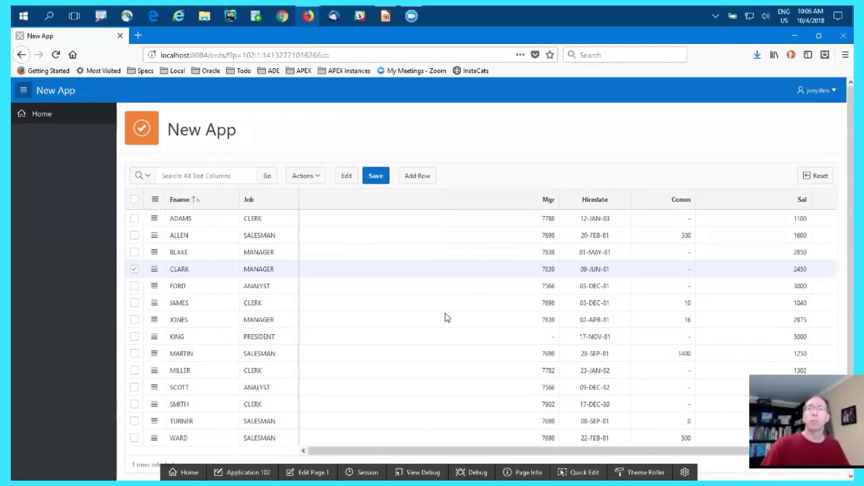
{"action": "left_click", "coordinate": [308, 177]}
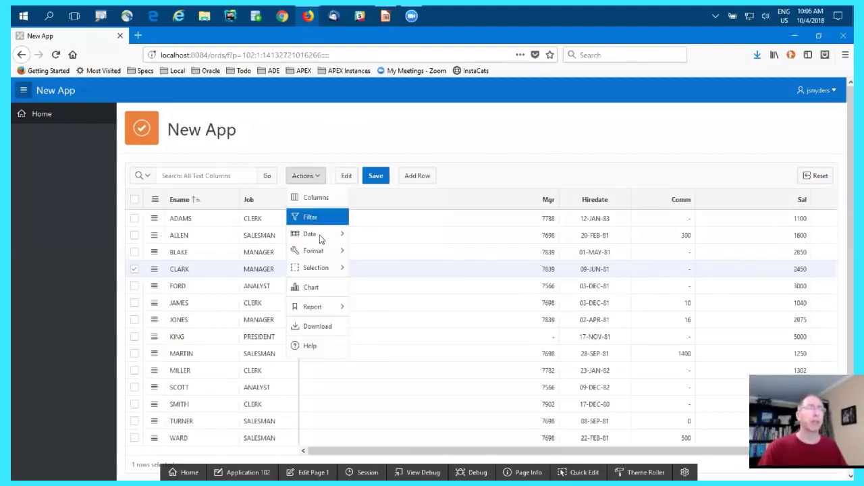
{"action": "mouse_move", "coordinate": [317, 234]}
{"action": "mouse_move", "coordinate": [330, 253]}
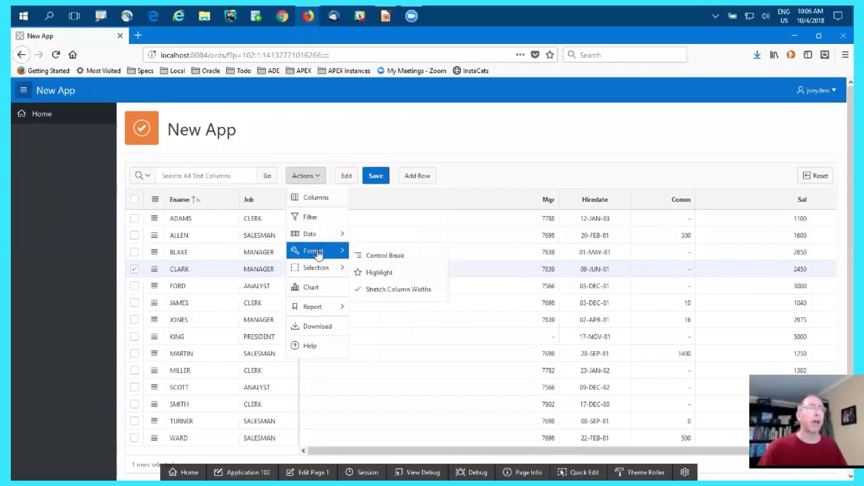
{"action": "left_click", "coordinate": [301, 177]}
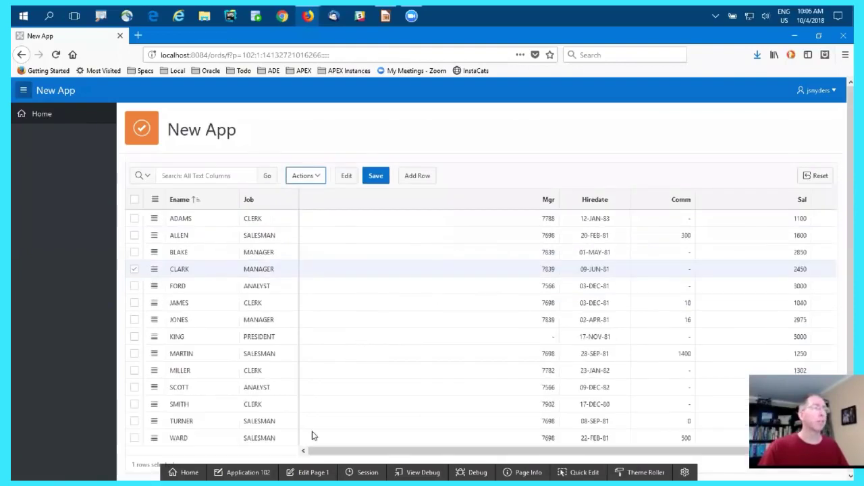
- Switch back to Page Designer and change the ENAME column's heading to "Name"
{"action": "key", "text": "alt+Tab"}
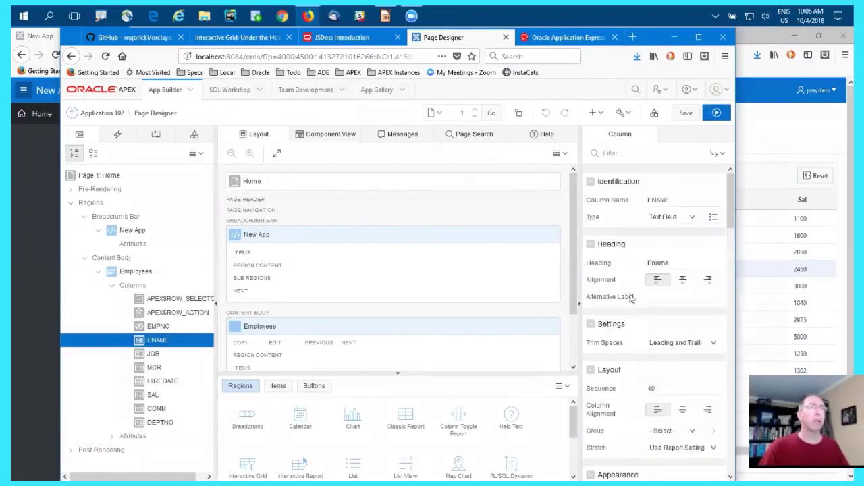
{"action": "left_click", "coordinate": [675, 260]}
{"action": "key", "text": "ctrl+a"}
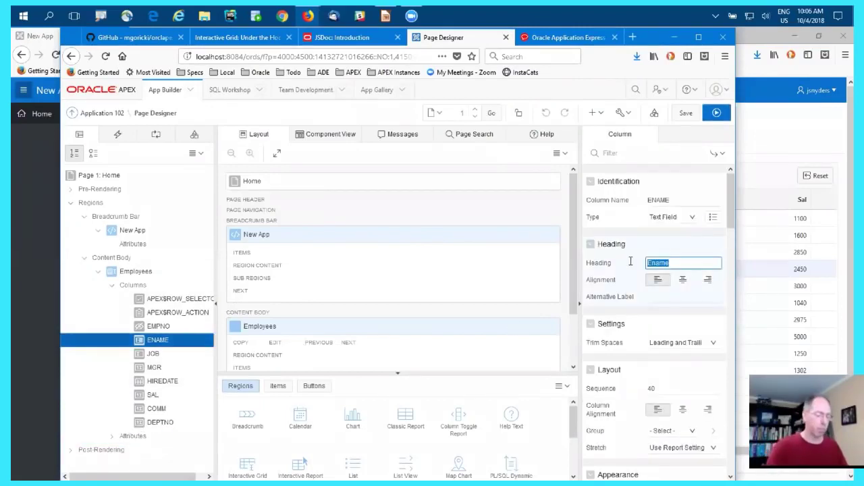
{"action": "type", "text": "Name"}
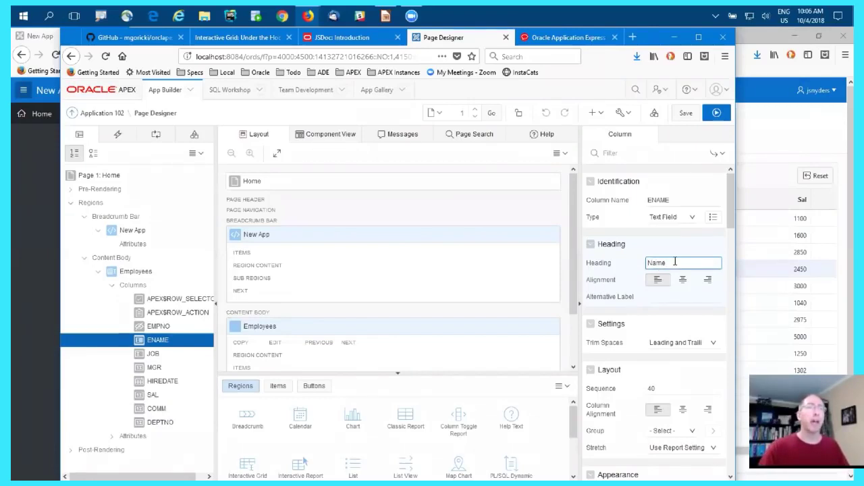
- Read the attribute help for the column Heading and for the grid's Allowed Row Operations Column and Lost Update Type
{"action": "left_click", "coordinate": [546, 136]}
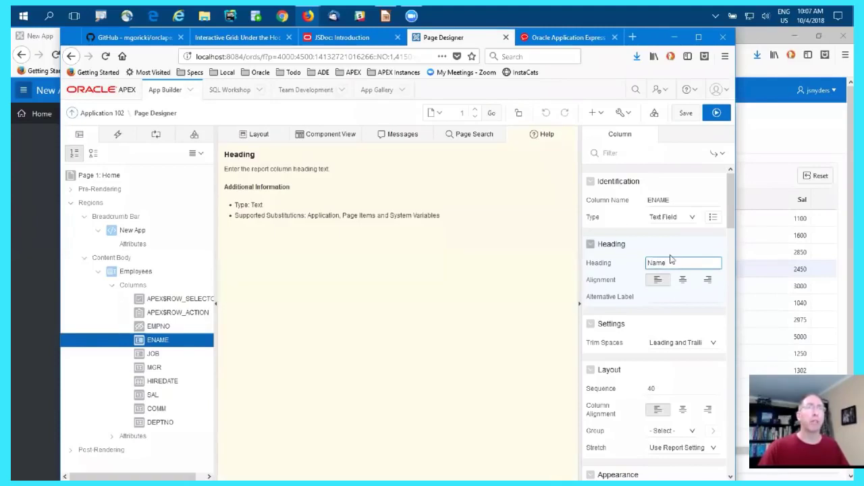
{"action": "left_click", "coordinate": [128, 436]}
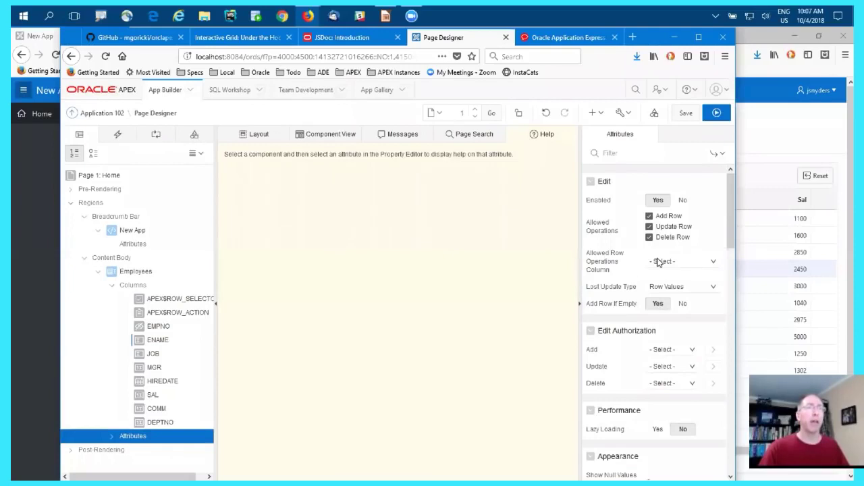
{"action": "left_click", "coordinate": [658, 262]}
{"action": "left_click", "coordinate": [625, 277]}
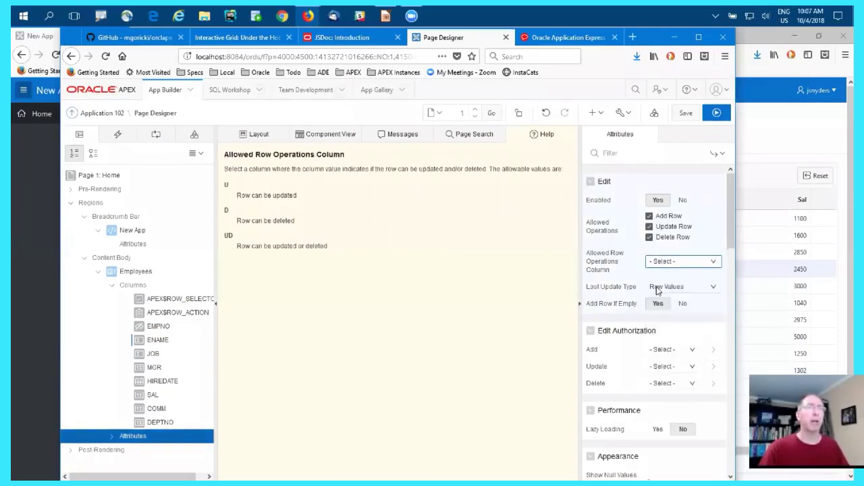
{"action": "left_click", "coordinate": [658, 289]}
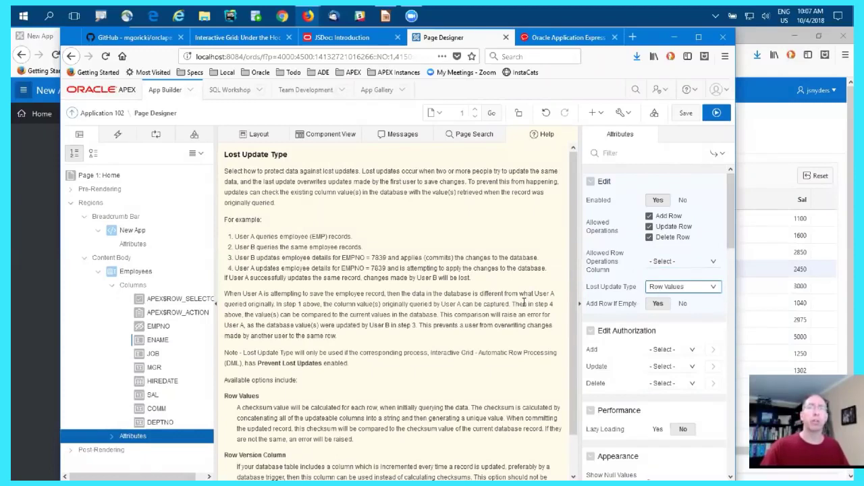
- Run the page and narrow the Mgr column until all columns through Deptno fit in the grid
{"action": "left_click", "coordinate": [714, 113]}
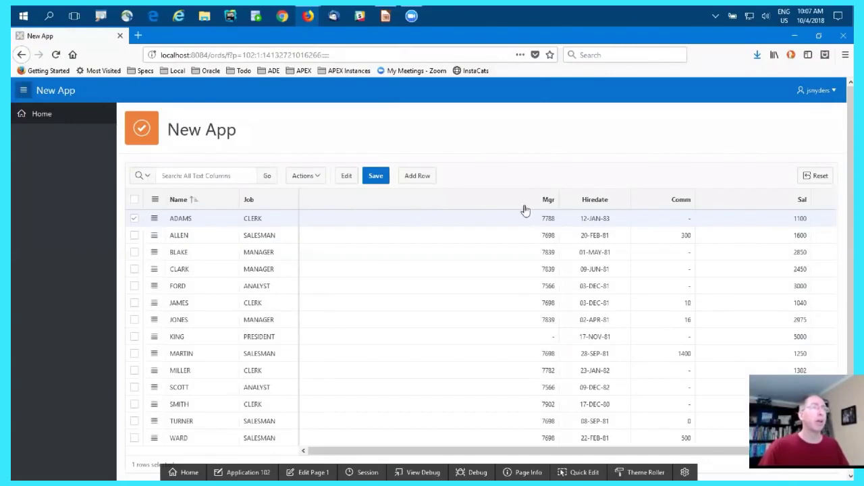
{"action": "left_click_drag", "start_coordinate": [561, 195], "coordinate": [408, 206]}
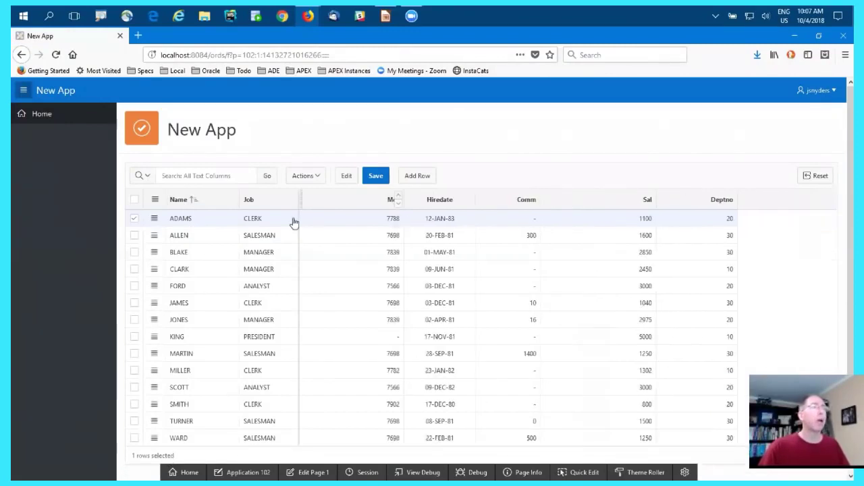
- Edit the grid cells directly, setting Sal to 3000 in the fourth row and 3002 in the fifth, and save the changes
{"action": "left_click", "coordinate": [188, 251]}
{"action": "left_click", "coordinate": [215, 253]}
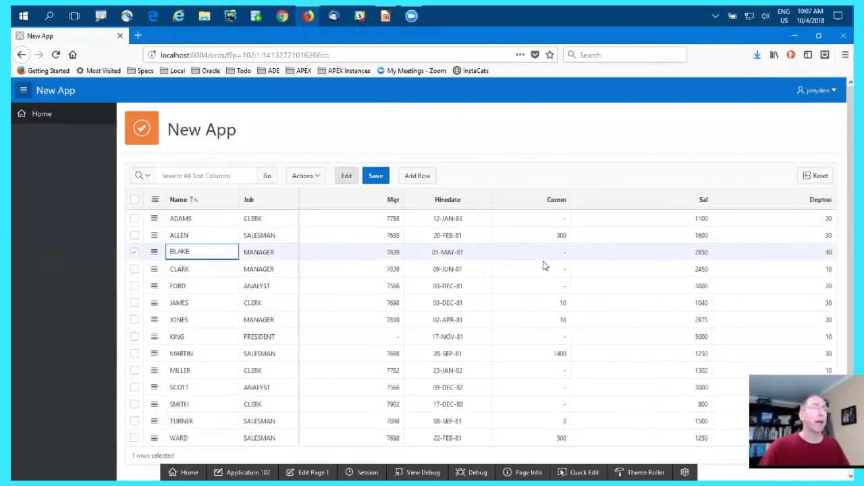
{"action": "left_click", "coordinate": [554, 284]}
{"action": "left_click", "coordinate": [652, 273]}
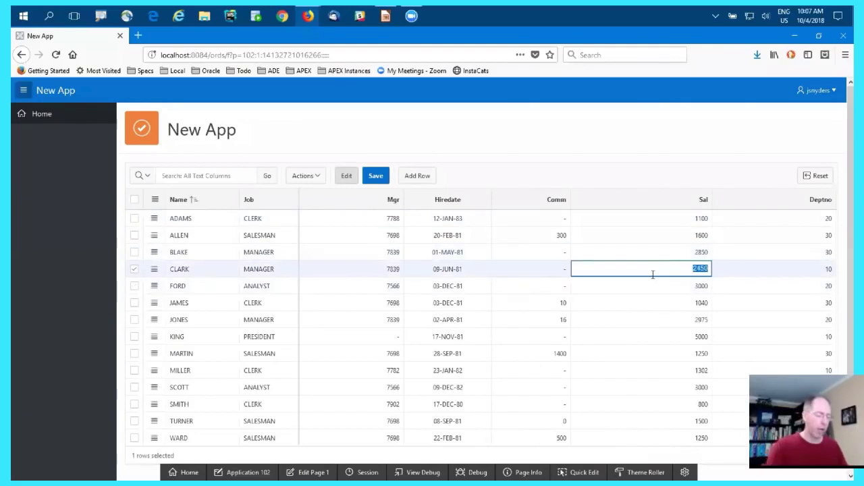
{"action": "type", "text": "3000"}
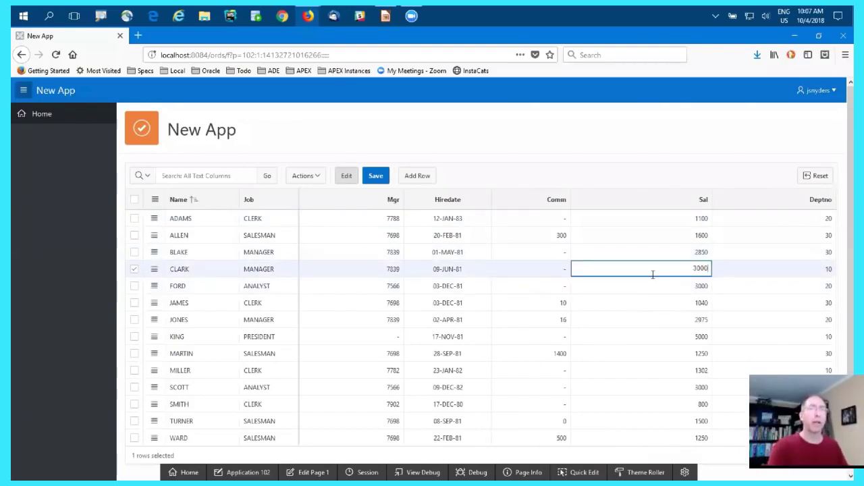
{"action": "key", "text": "Return"}
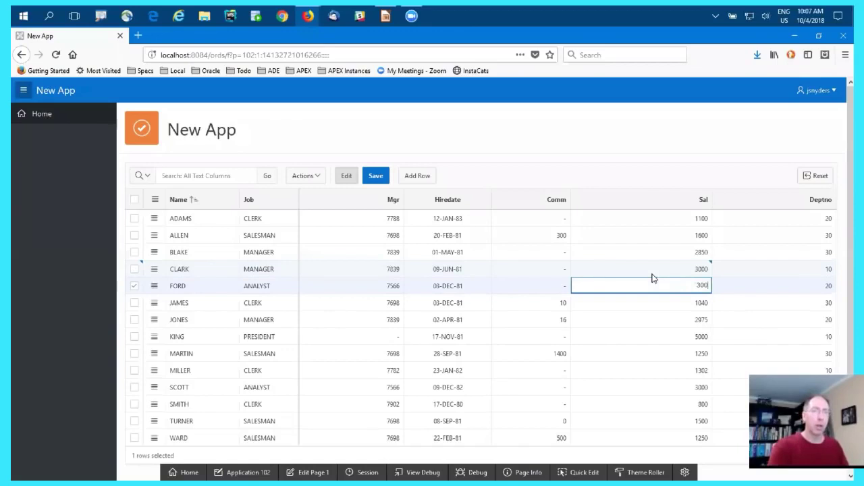
{"action": "left_click", "coordinate": [376, 177]}
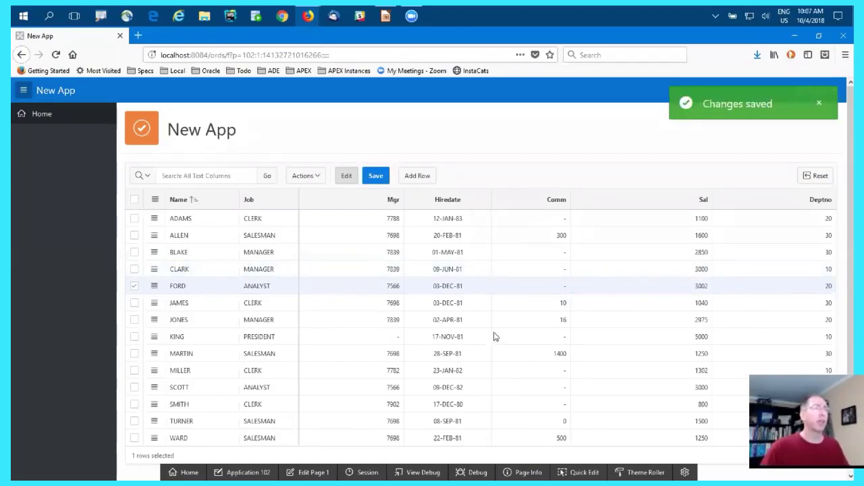
- Mark the fourth row for deletion using its row actions, and add a blank row directly beneath it
{"action": "left_click", "coordinate": [154, 269]}
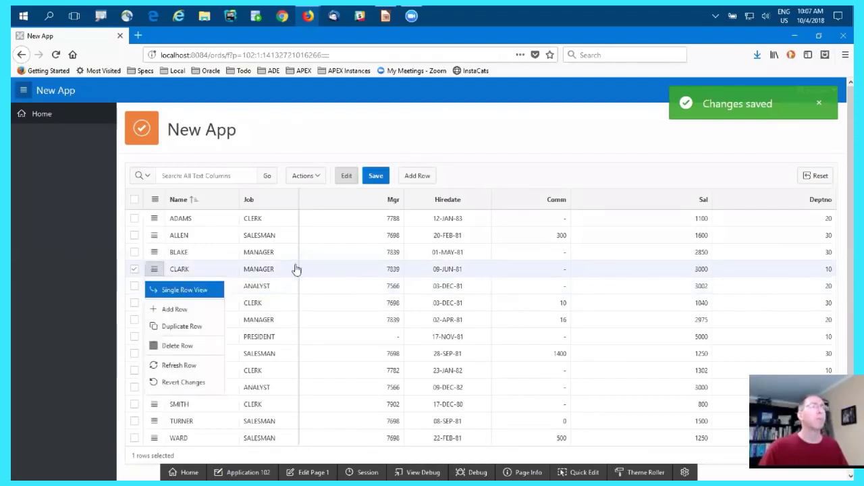
{"action": "left_click", "coordinate": [154, 269]}
{"action": "left_click", "coordinate": [154, 269]}
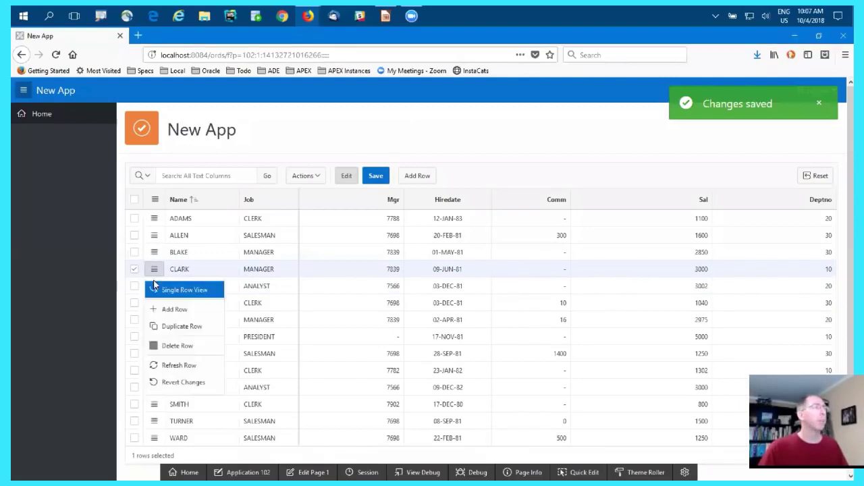
{"action": "left_click", "coordinate": [170, 346]}
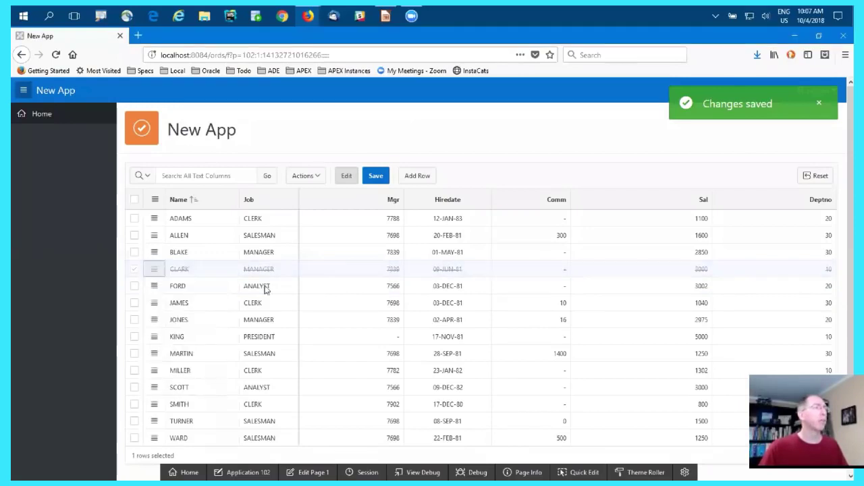
{"action": "left_click", "coordinate": [418, 176]}
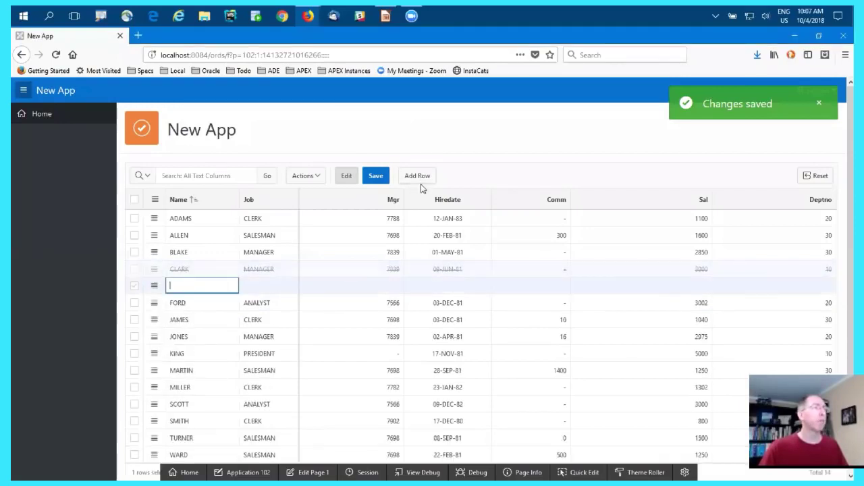
{"action": "left_click", "coordinate": [327, 322]}
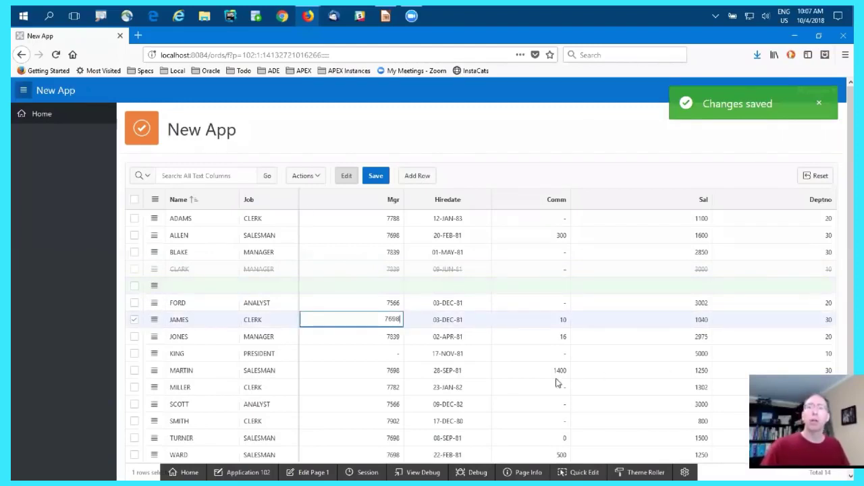
- Switch to the LibreOffice Impress presentation and advance from slide 6 to the Customization slide
{"action": "left_click", "coordinate": [385, 16]}
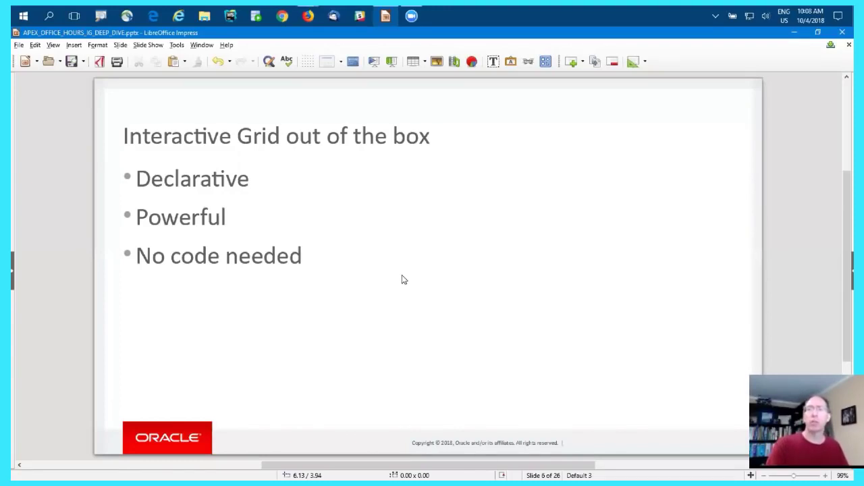
{"action": "key", "text": "Page_Down"}
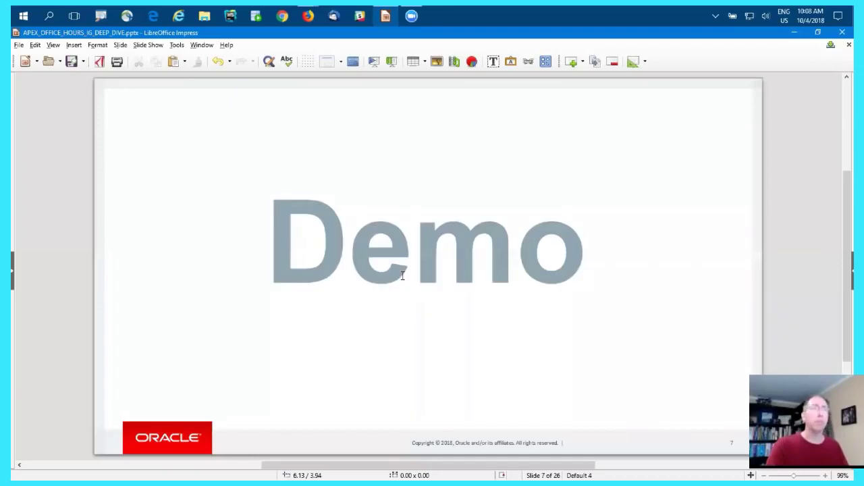
{"action": "key", "text": "Page_Down"}
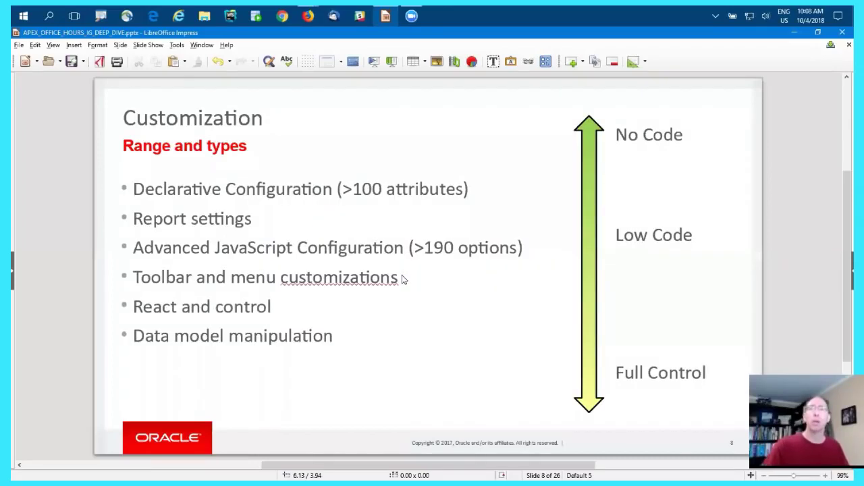